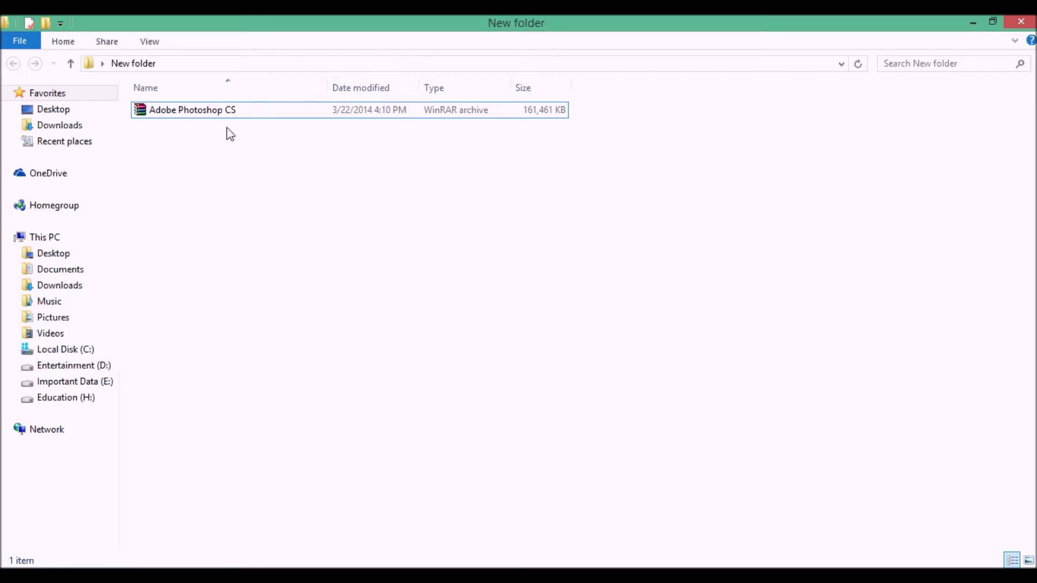
- Extract the Adobe Photoshop CS archive into the current folder and open the extracted Adobe Photoshop CS folder
click(197, 110)
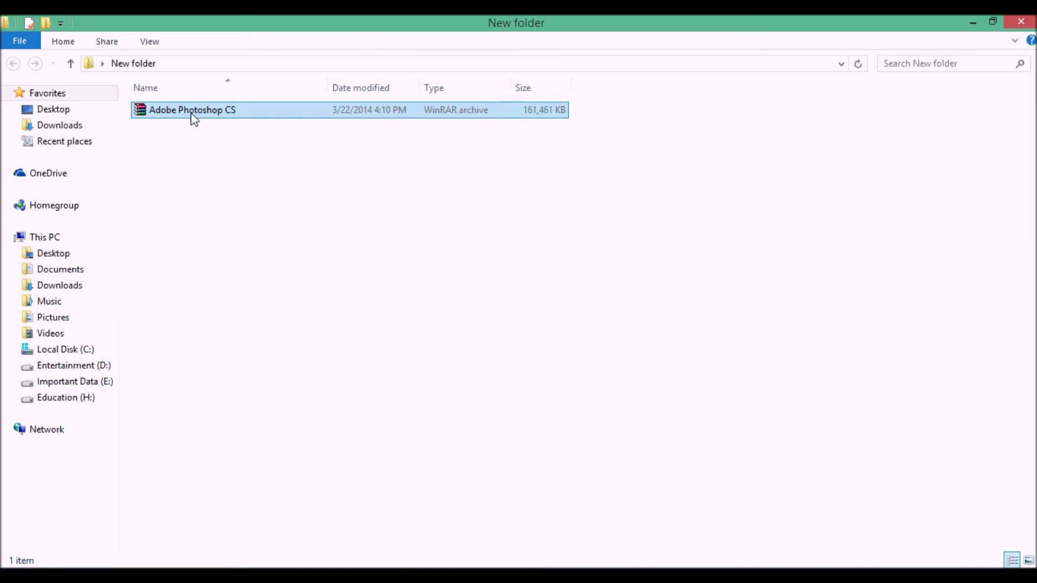
right_click(226, 113)
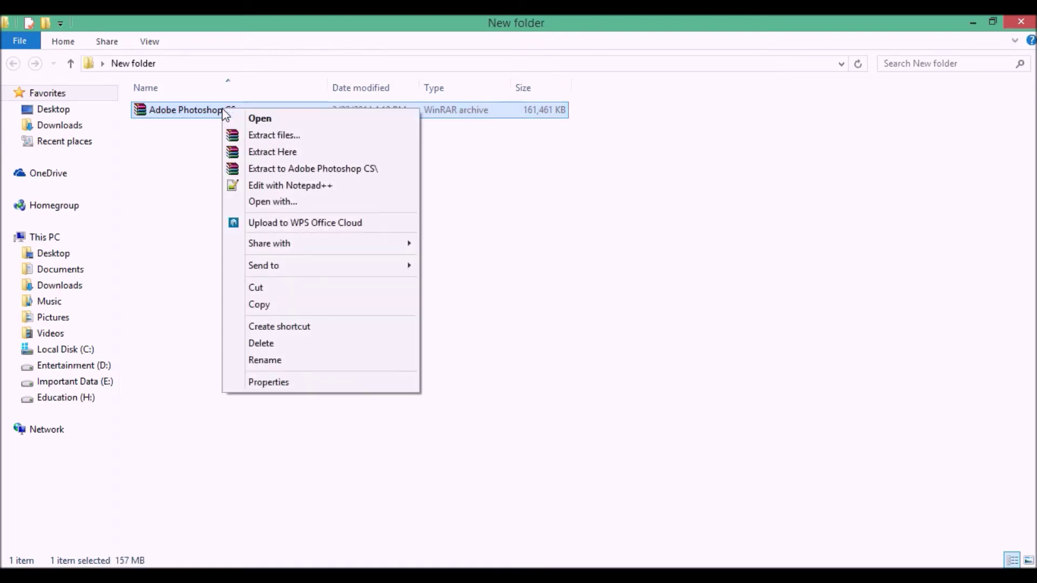
click(258, 153)
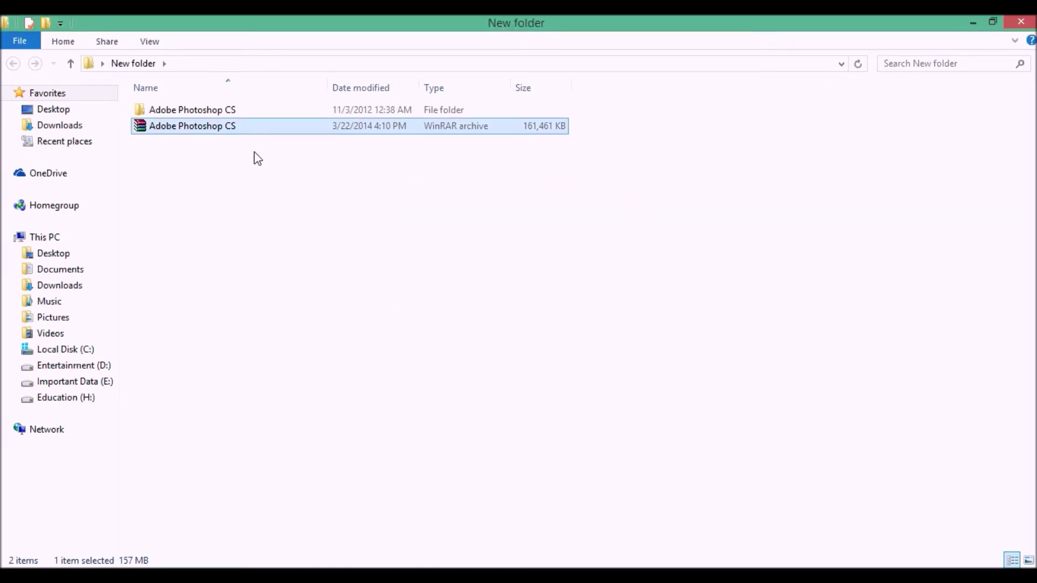
click(216, 114)
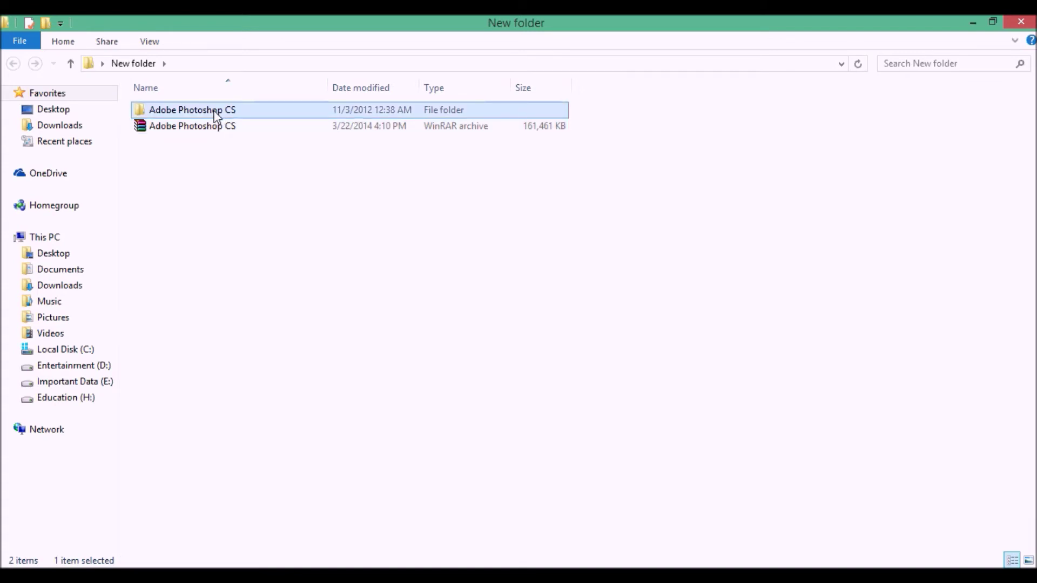
double_click(216, 115)
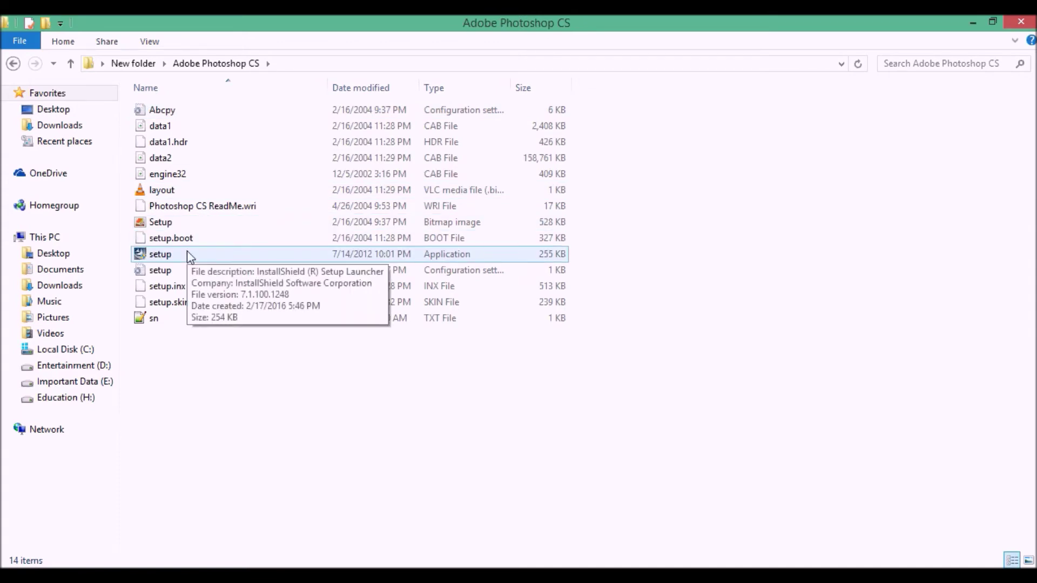
- Open the sn text file in Notepad++ and copy the serial number written without dashes on line 5
double_click(158, 320)
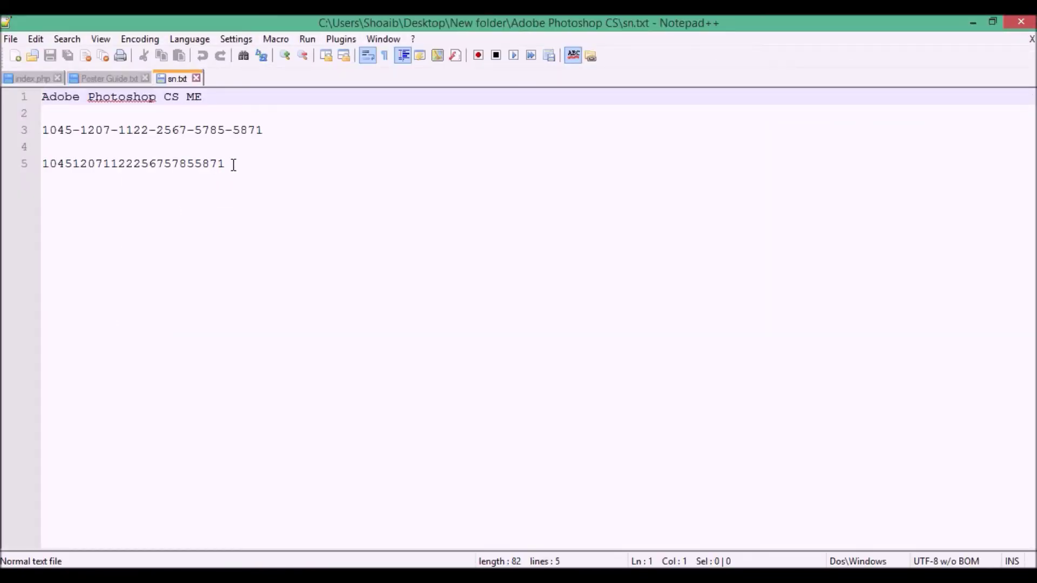
drag(234, 164, 129, 160)
click(21, 150)
click(23, 162)
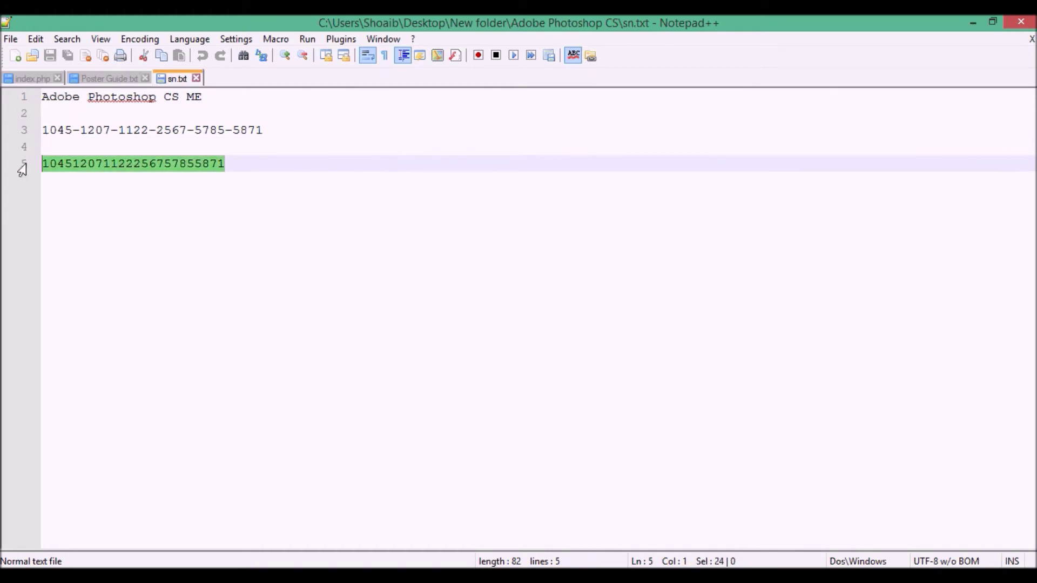
right_click(59, 169)
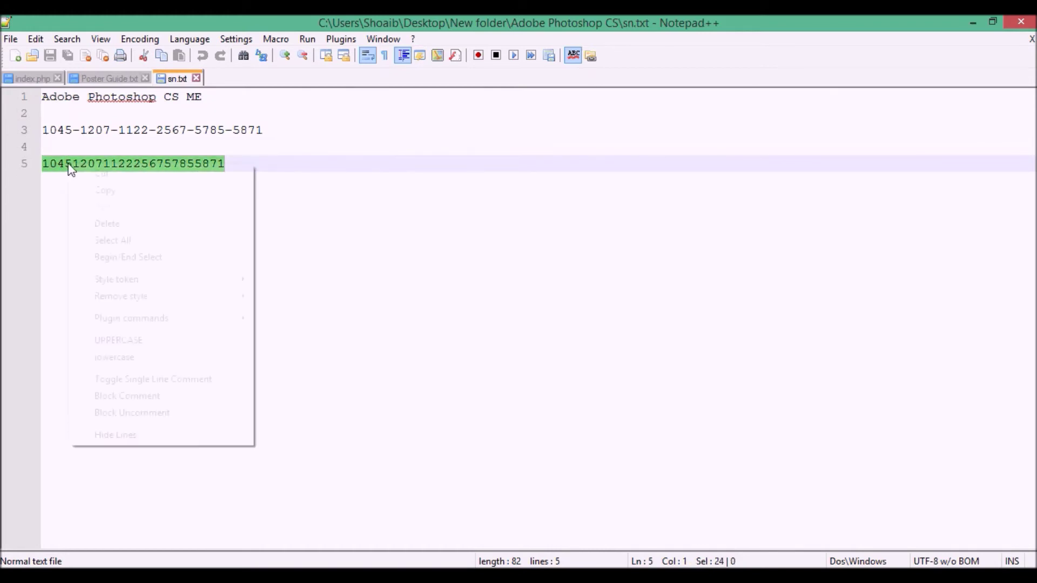
click(100, 194)
- Switch back to the extracted folder in File Explorer, run the setup application and continue past the welcome page and its notice
key(ctrl+Tab)
key(alt+Tab)
double_click(180, 255)
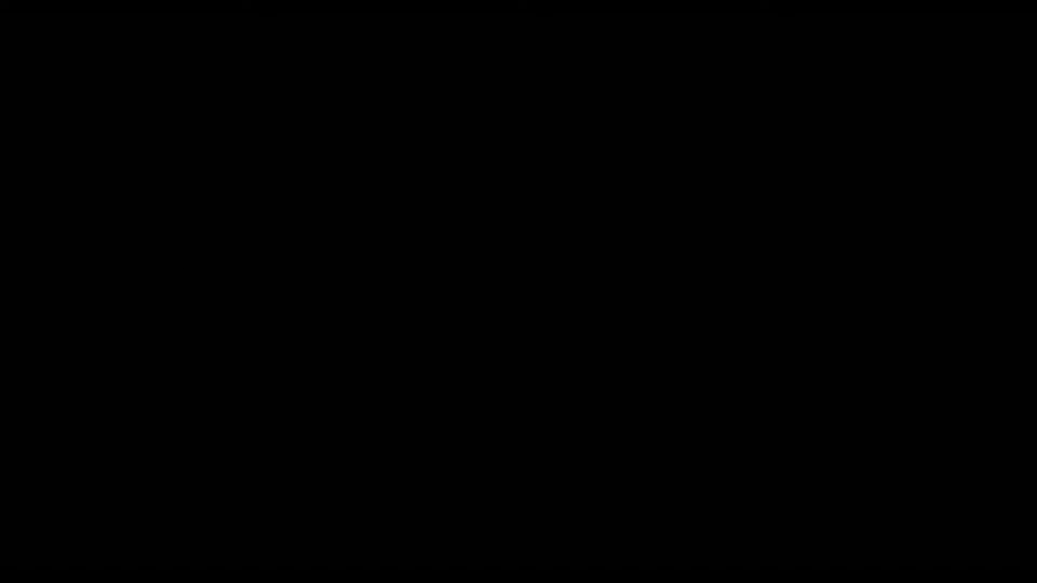
click(592, 335)
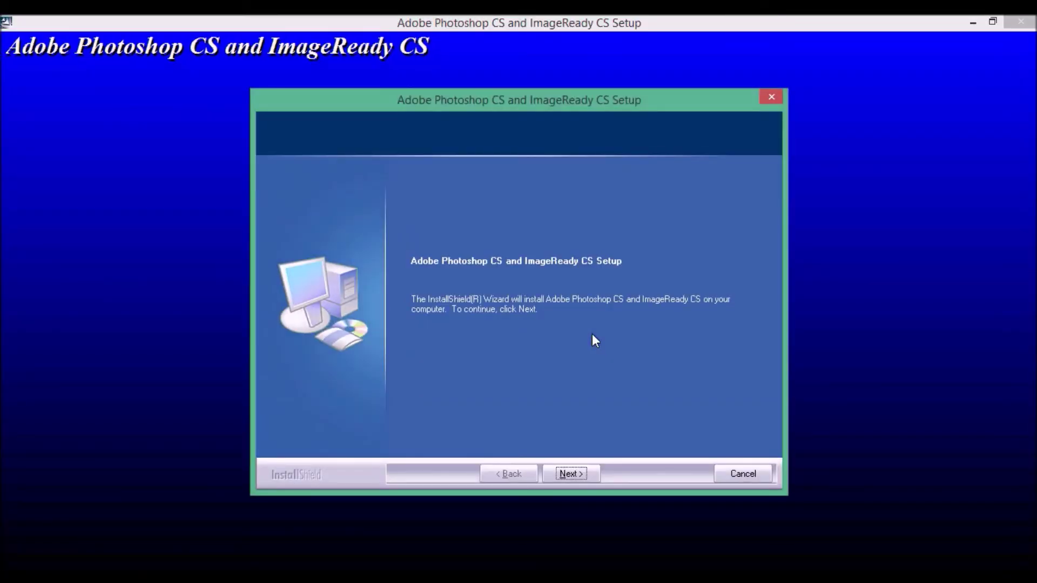
click(582, 475)
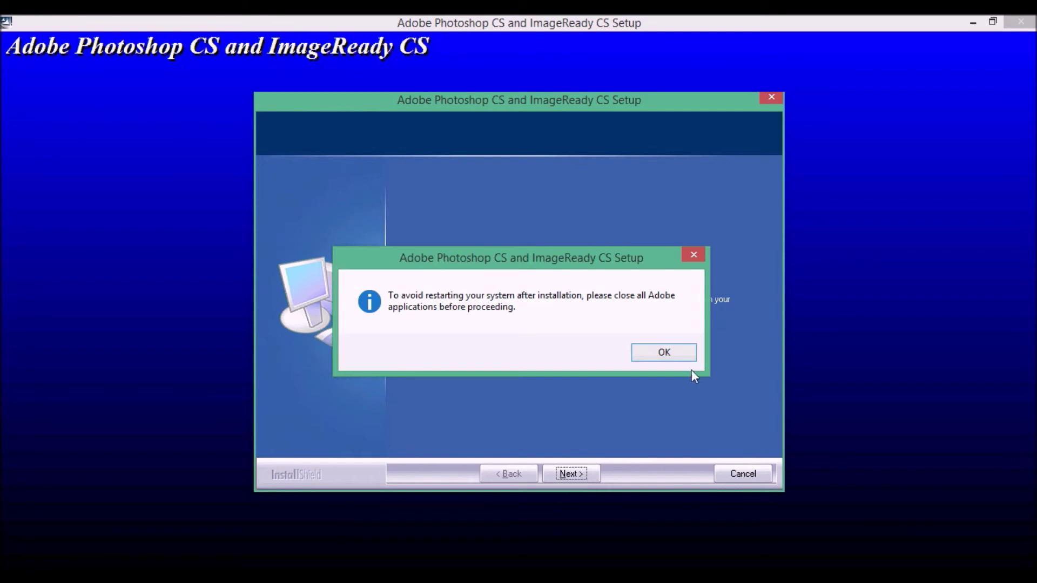
click(675, 354)
- Keep International English as the license agreement language and accept the agreement
click(576, 472)
click(497, 473)
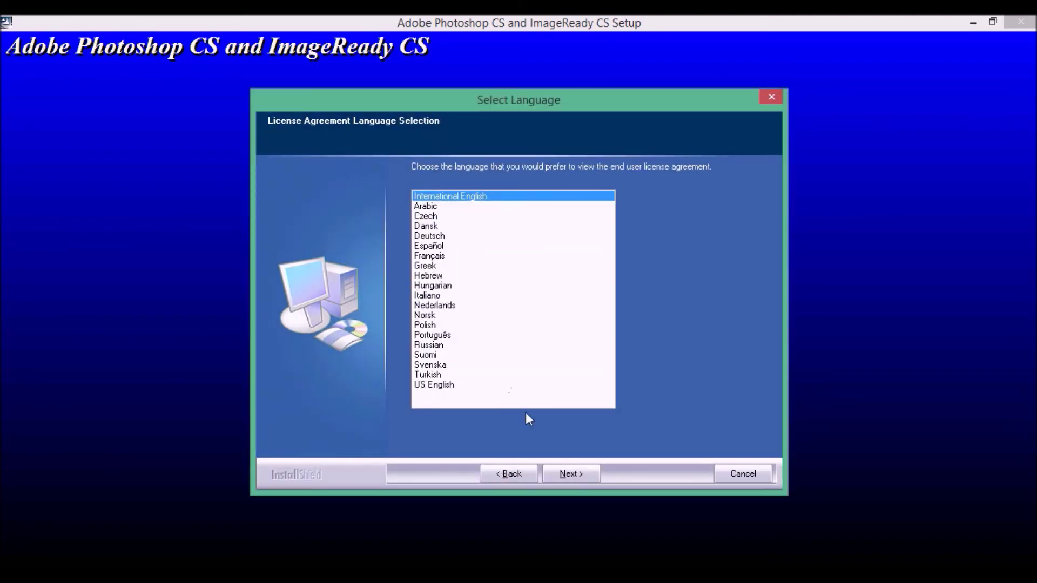
click(581, 479)
click(581, 478)
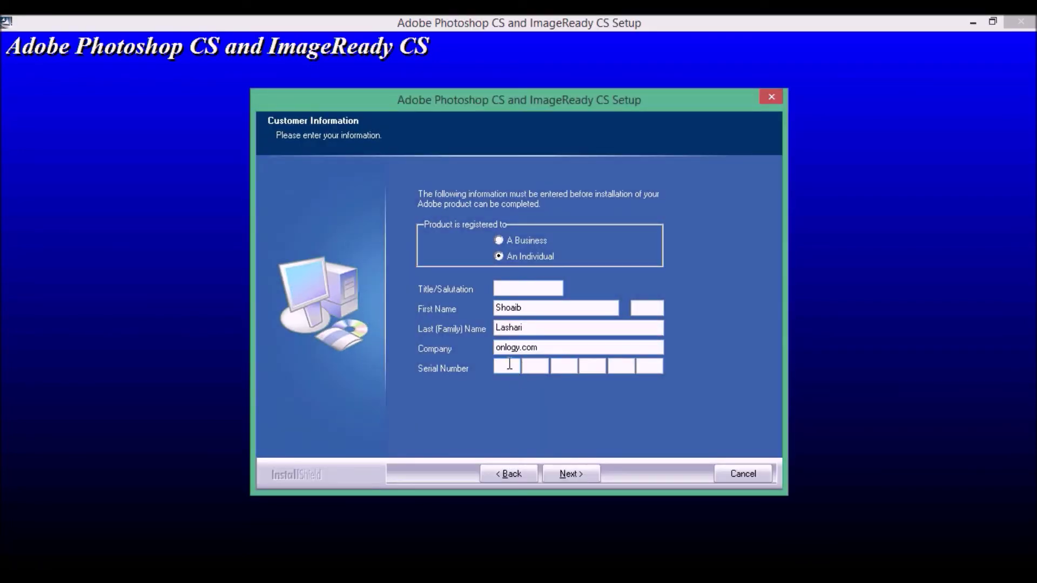
- Paste the copied serial number into the Serial Number field and submit the customer information
right_click(504, 365)
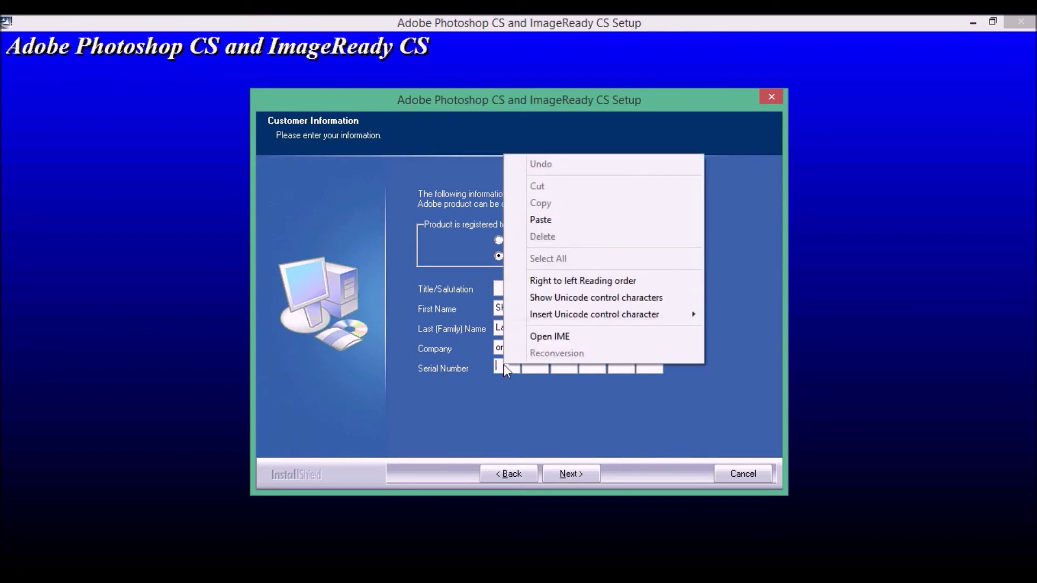
click(541, 219)
click(508, 308)
click(537, 328)
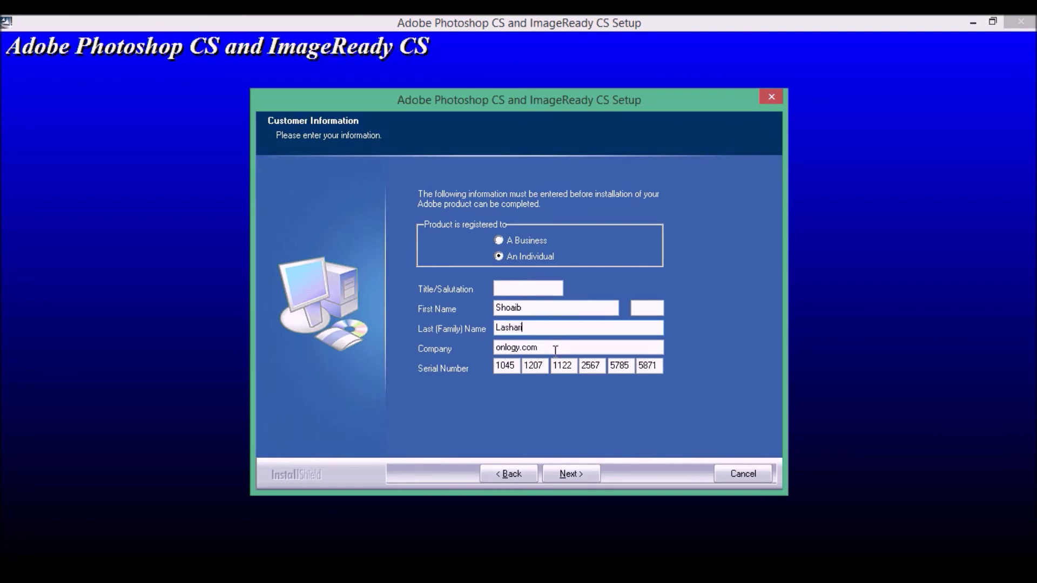
click(570, 475)
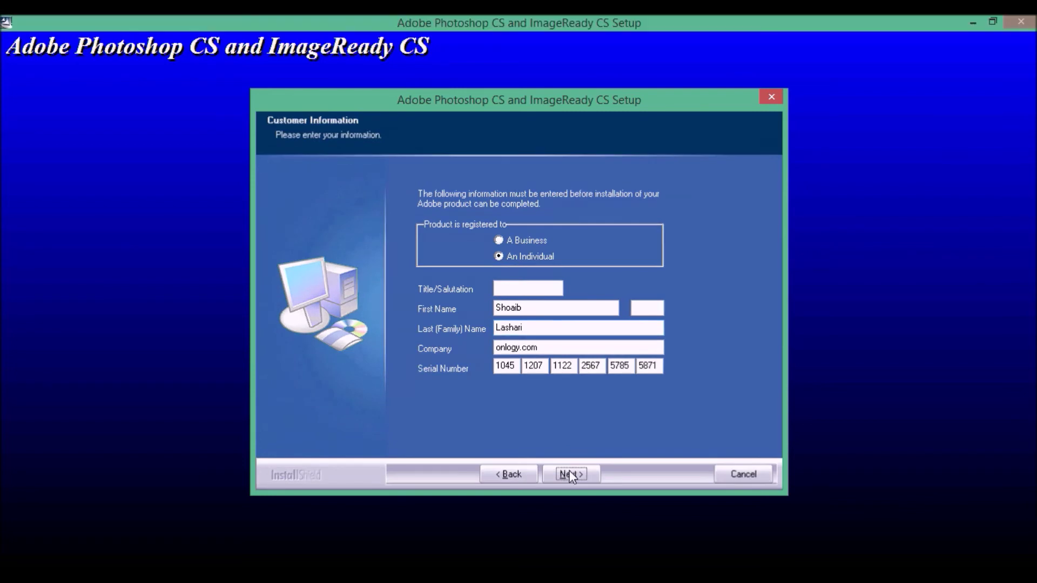
click(456, 360)
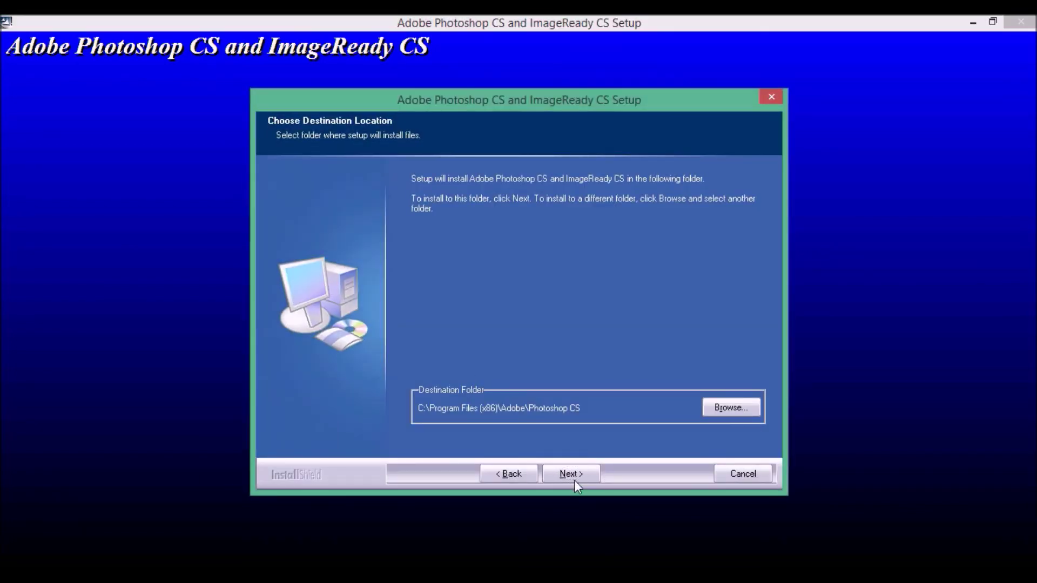
- Keep the destination folder C:\Program Files (x86)\Adobe\Photoshop CS and the preset file associations, and start the installation
click(575, 480)
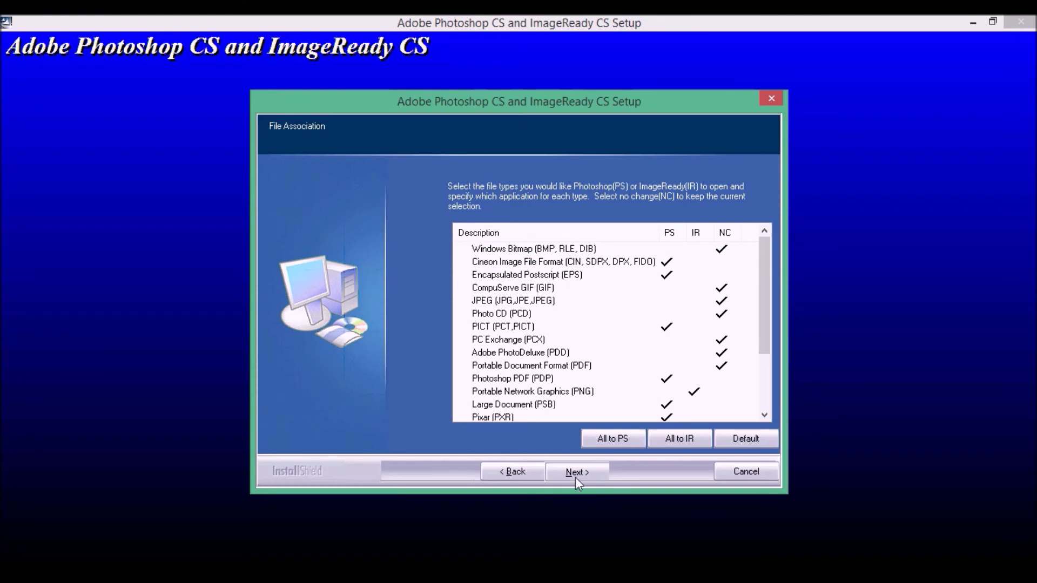
click(561, 474)
click(567, 473)
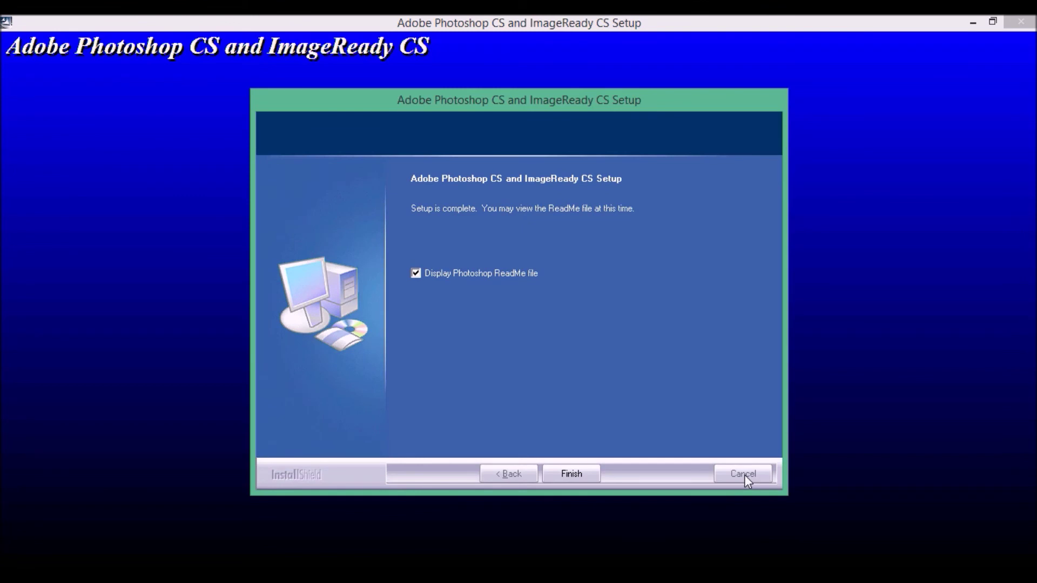
- Finish the setup with the ReadMe display left enabled, dismiss the thank-you message and close the ReadMe document
click(595, 473)
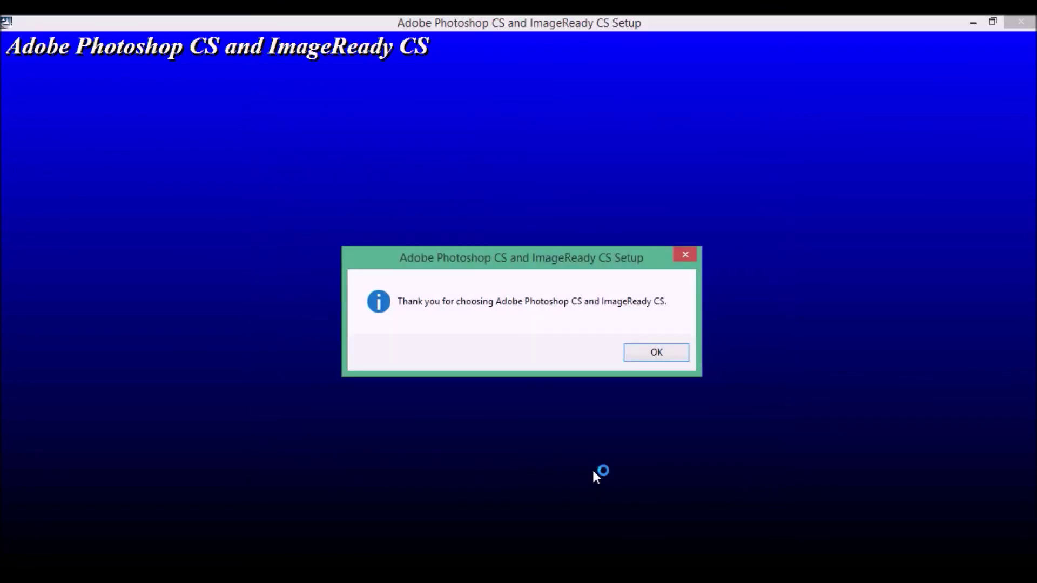
click(657, 356)
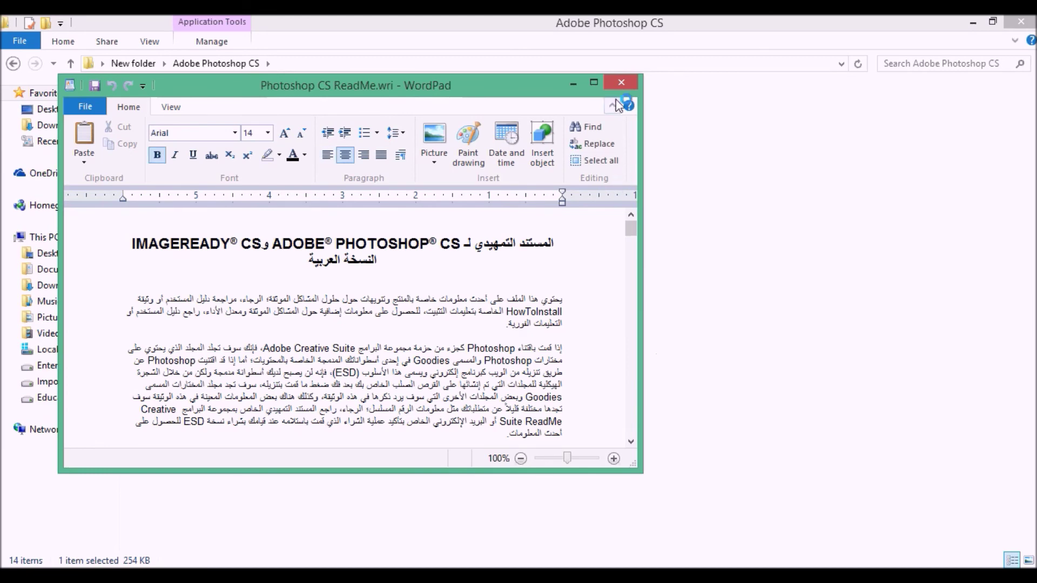
click(617, 80)
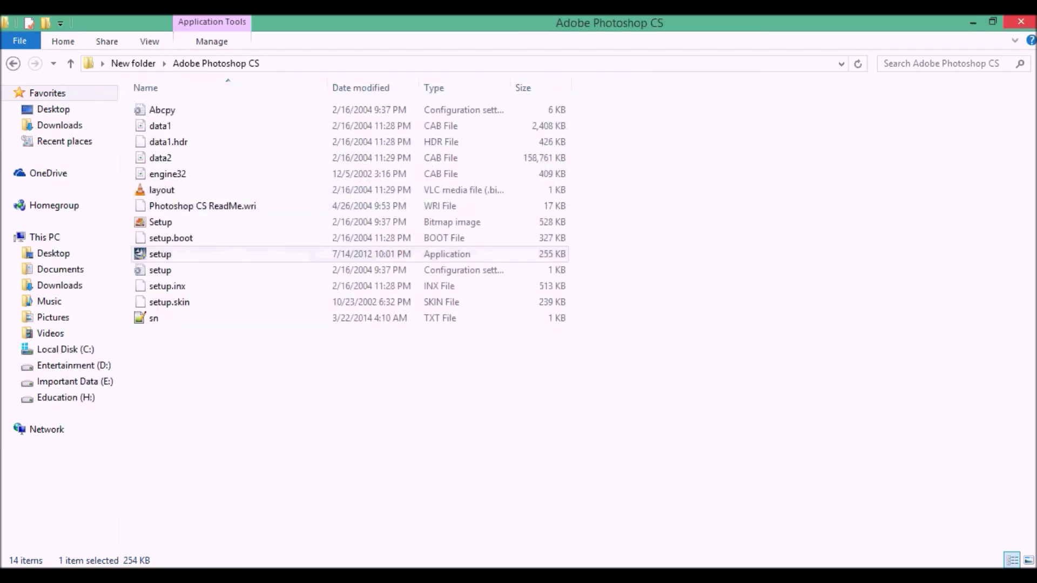
- Search Windows for "adobe" and launch the installed Adobe Photoshop CS application
click(1006, 150)
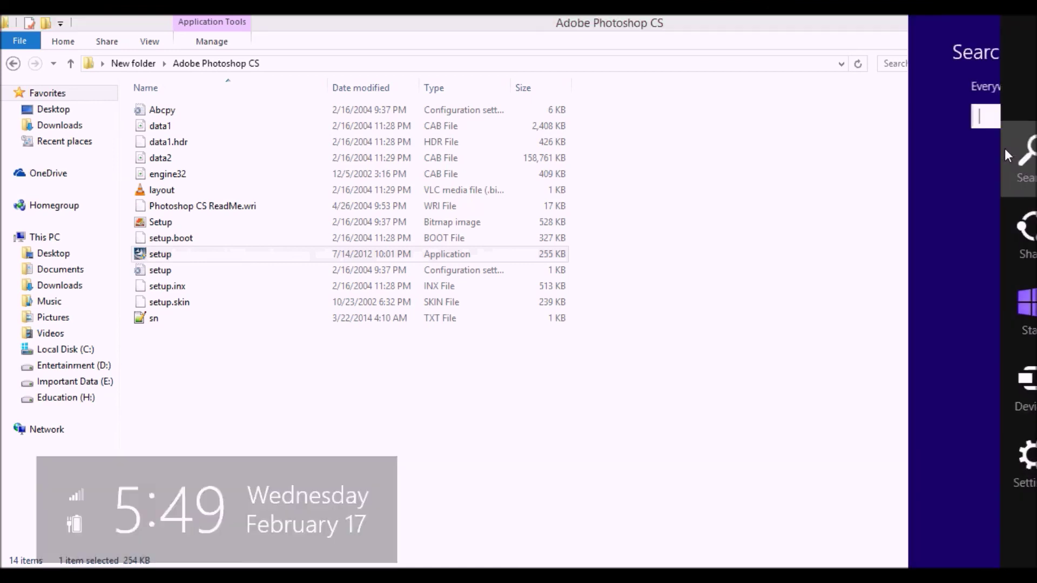
text(adobe Photoshop CS)
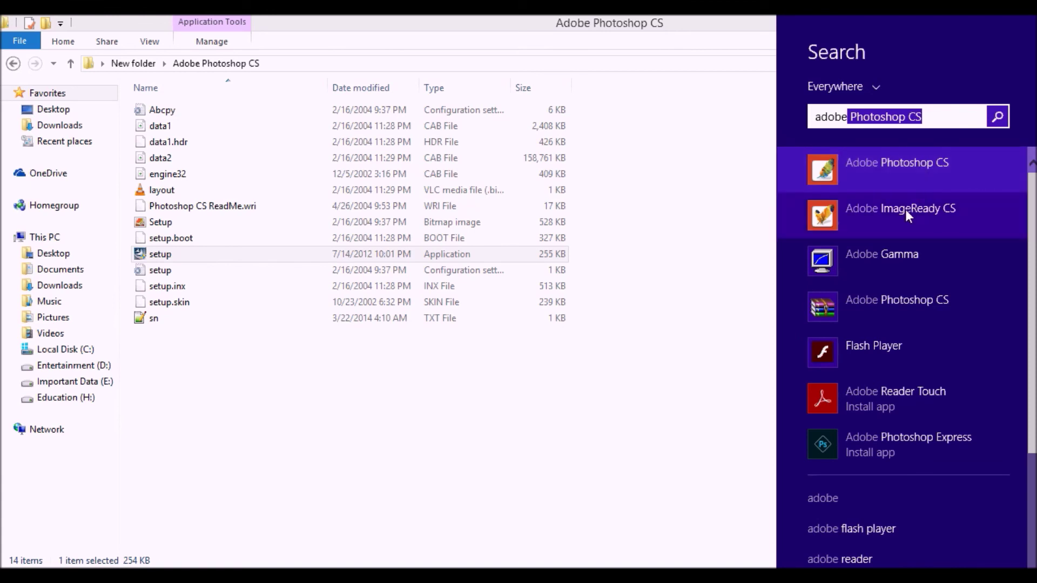
click(899, 162)
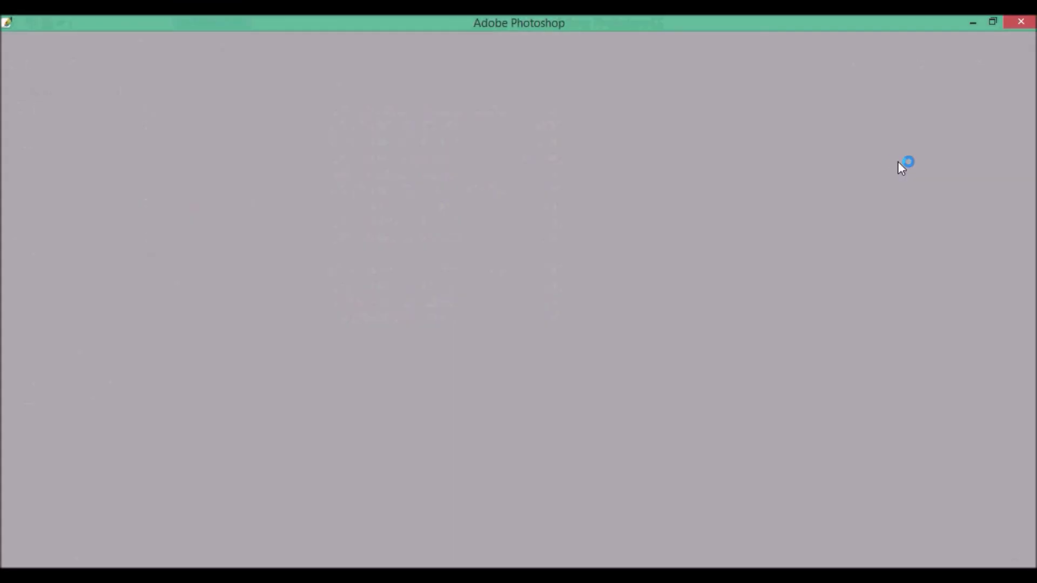